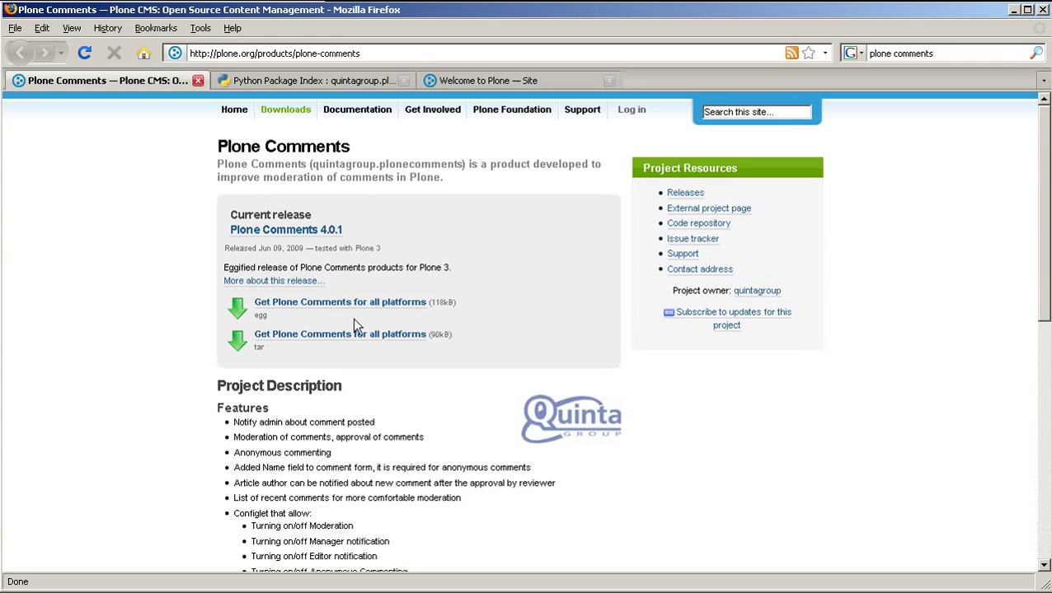
# View the quintagroup.plonecomments 4.0.1 release page on the Python Package Index
pyautogui.click(280, 83)
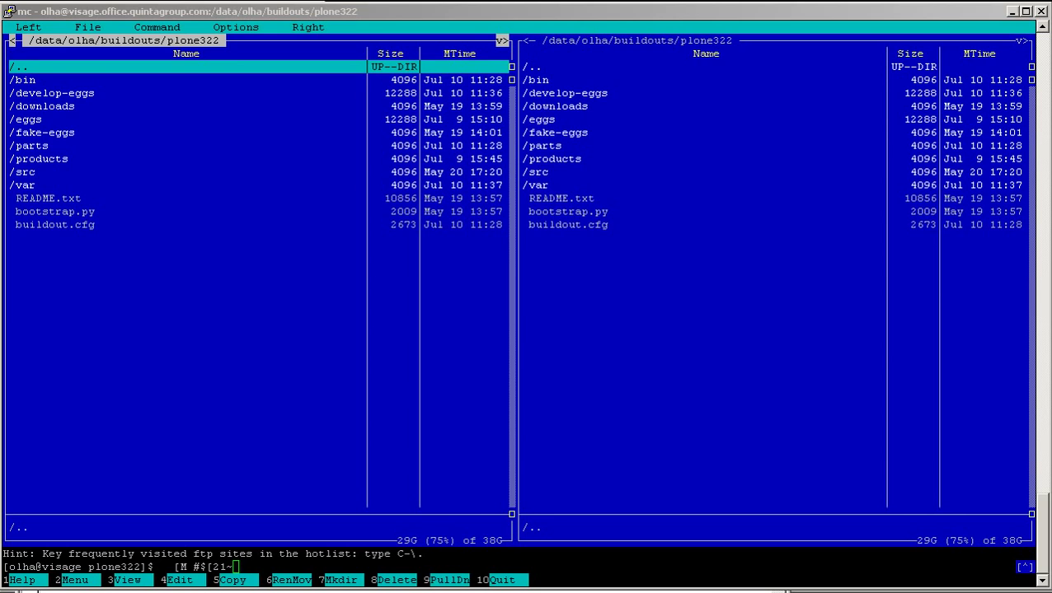
# Open buildout.cfg from the plone322 folder in Midnight Commander's editor
pyautogui.click(604, 14)
pyautogui.press('Down')
pyautogui.press('Down')
pyautogui.press('Down')
pyautogui.press('Down')
pyautogui.press('Down')
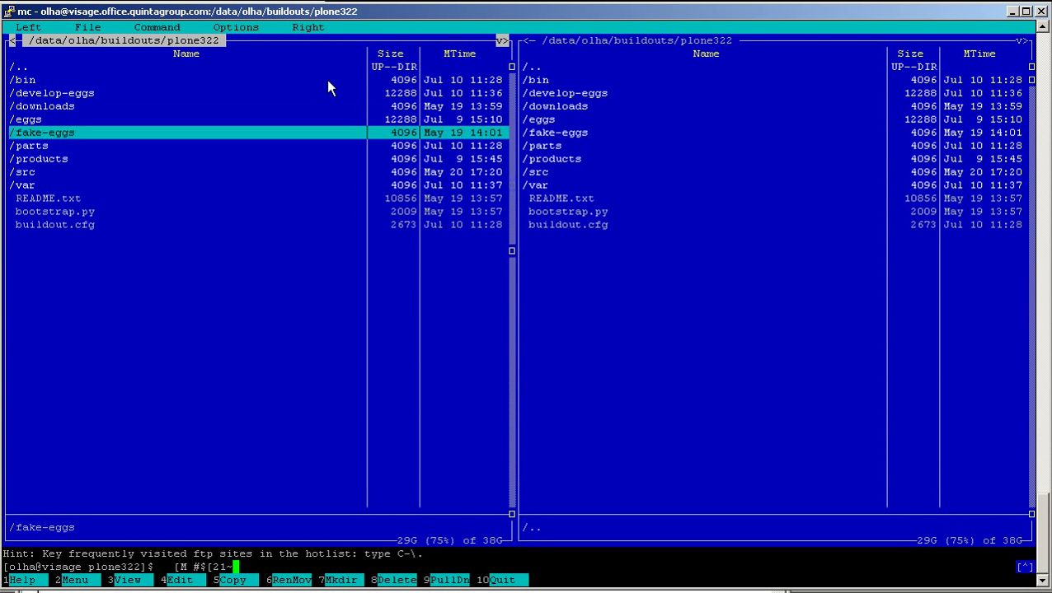
pyautogui.press('Down')
pyautogui.press('Down')
pyautogui.press('Down')
pyautogui.press('Down')
pyautogui.press('Down')
pyautogui.press('Down')
pyautogui.press('Down')
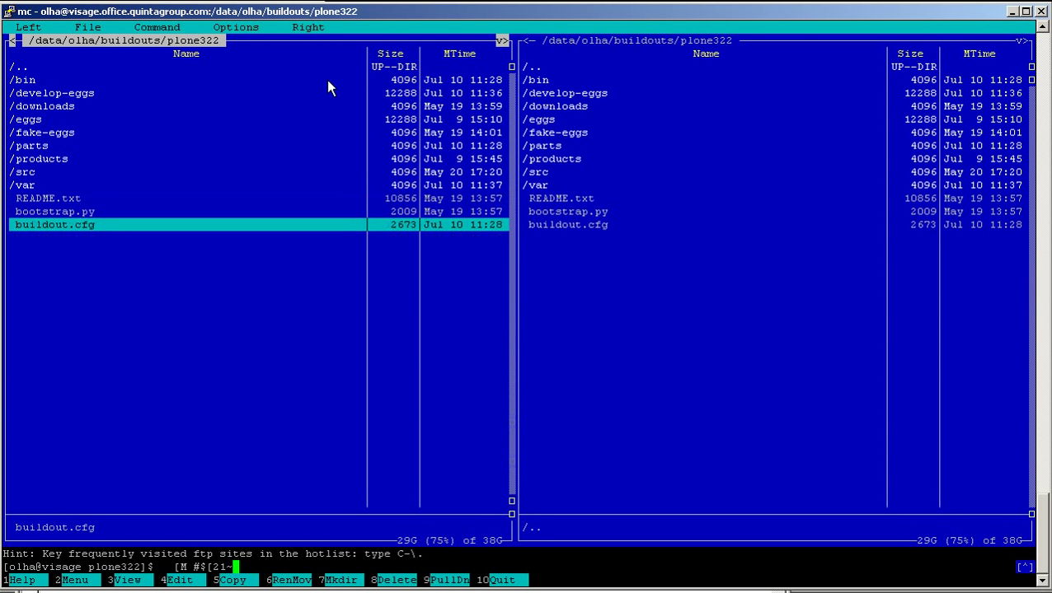
pyautogui.press('F4')
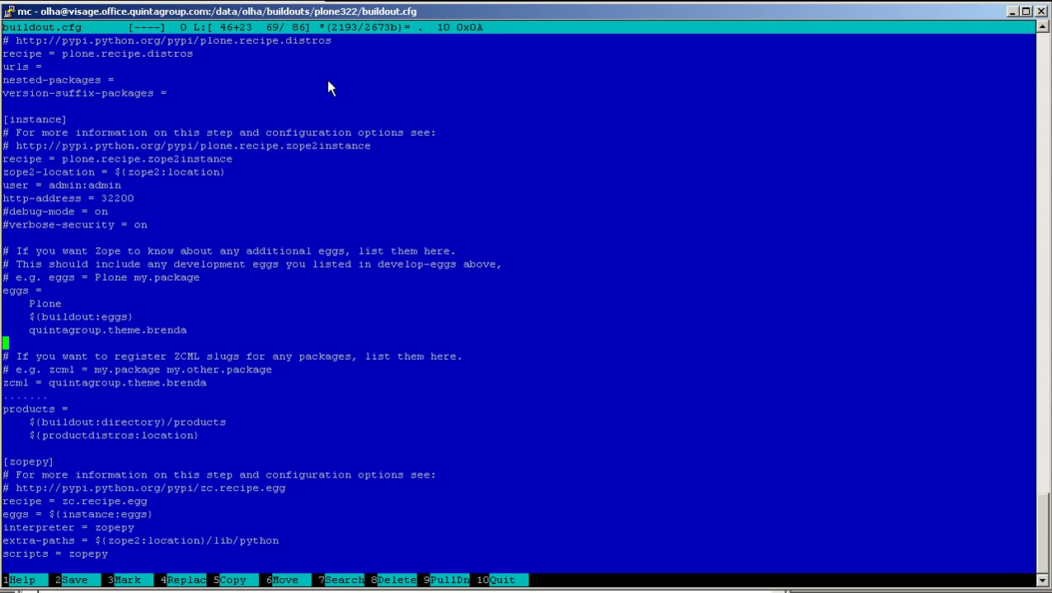
# Add quintagroup.plonecomments as a new eggs entry below quintagroup.theme.brenda
pyautogui.press('Down')
pyautogui.press('Right')
pyautogui.press('Up')
pyautogui.press('Down')
pyautogui.press('Right')
pyautogui.press('Left')
pyautogui.press('Right')
pyautogui.press('Right')
pyautogui.press('Right')
pyautogui.press('Right')
pyautogui.press('Up')
pyautogui.press('Up')
pyautogui.press('End')
pyautogui.press('Return')
pyautogui.write('q')
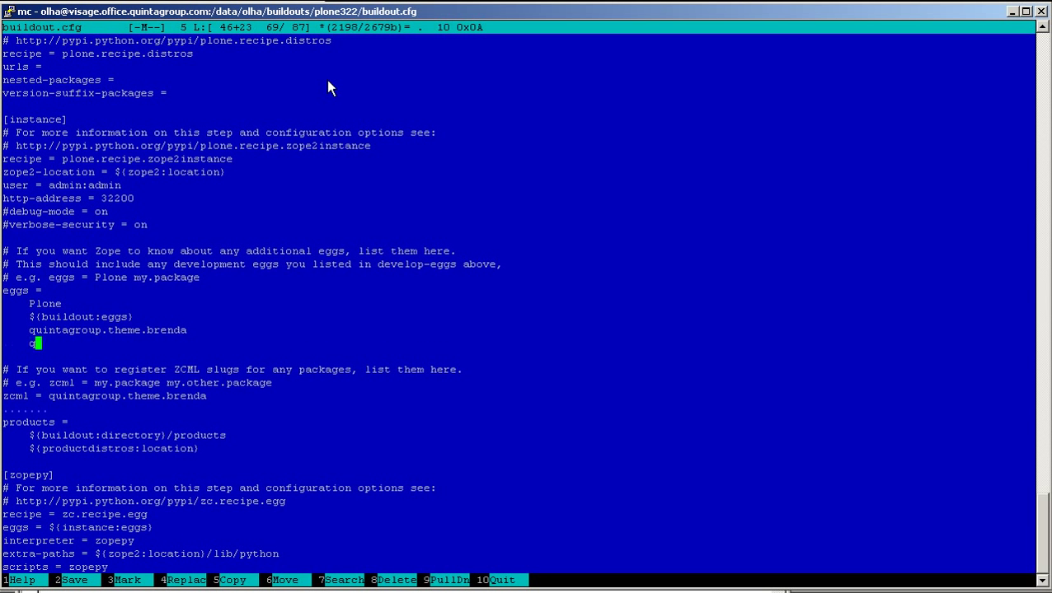
pyautogui.write('uintagrou')
pyautogui.write('p.c')
pyautogui.press('BackSpace')
pyautogui.write('p')
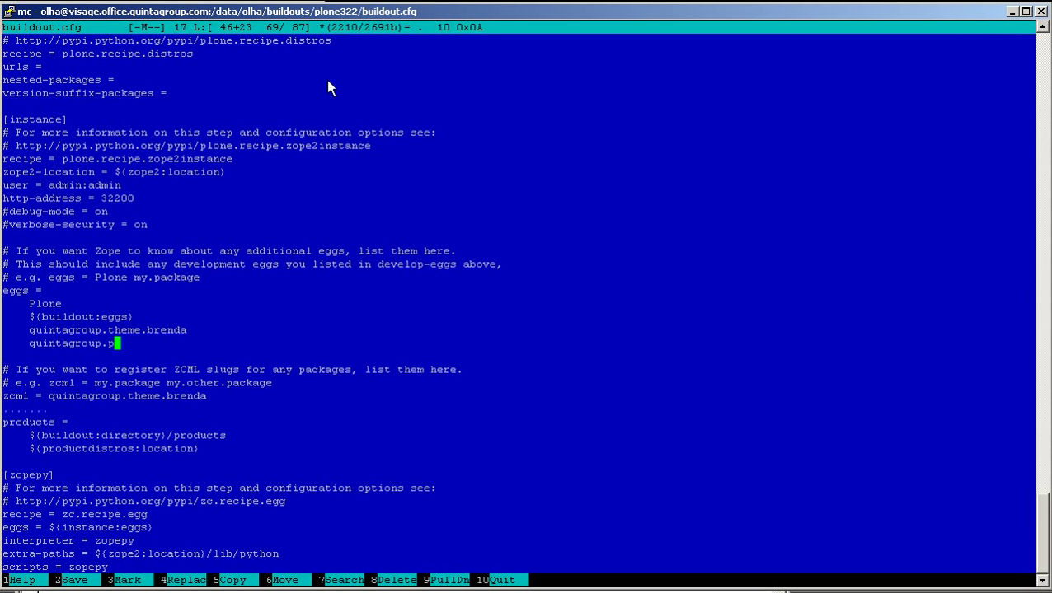
pyautogui.write('lonecom')
pyautogui.write('ments')
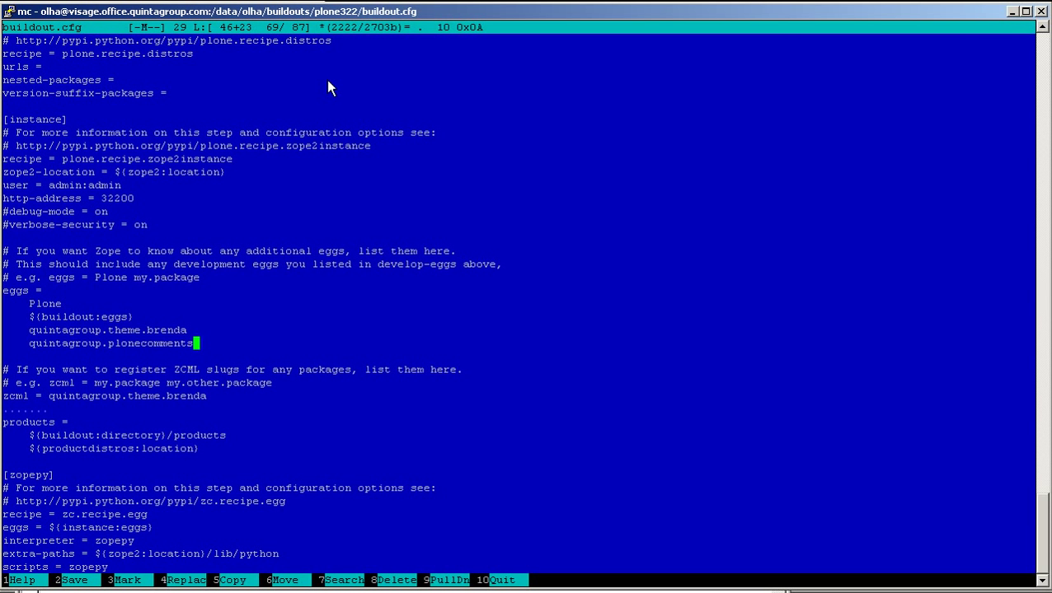
pyautogui.press('Down')
pyautogui.press('Down')
pyautogui.press('Down')
pyautogui.press('Down')
# Add quintagroup.plonecomments on a new line under zcml and save buildout.cfg
pyautogui.press('End')
pyautogui.press('Return')
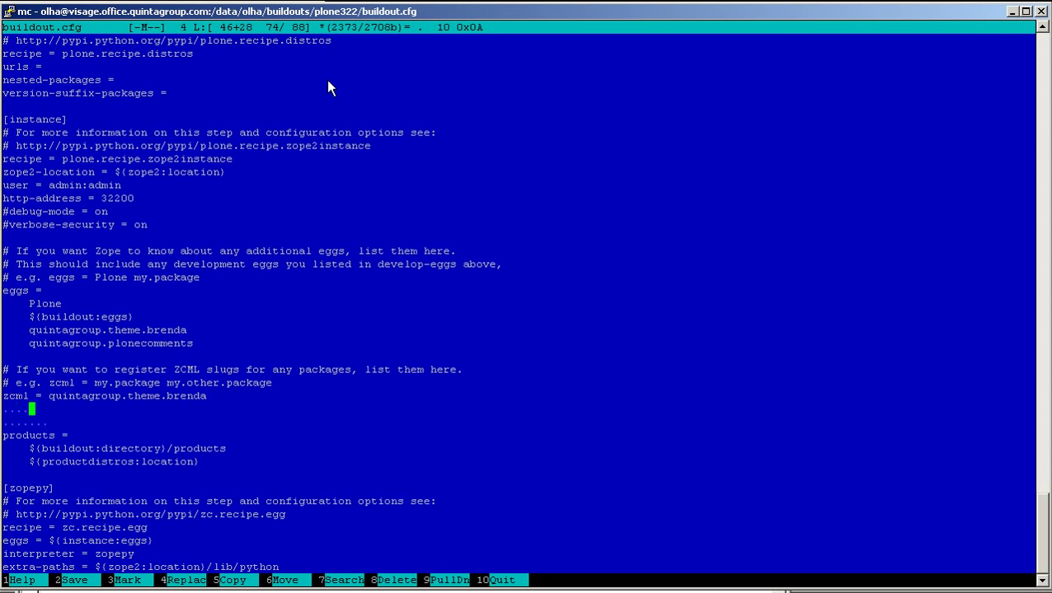
pyautogui.write('quin')
pyautogui.write('tagr')
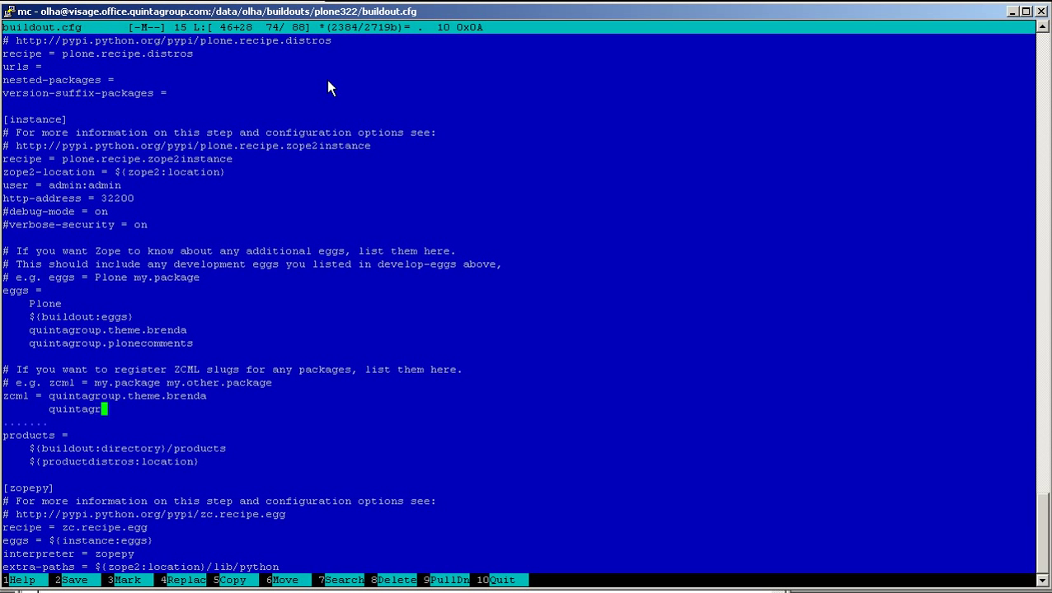
pyautogui.write('oup.pl')
pyautogui.write('onecomm')
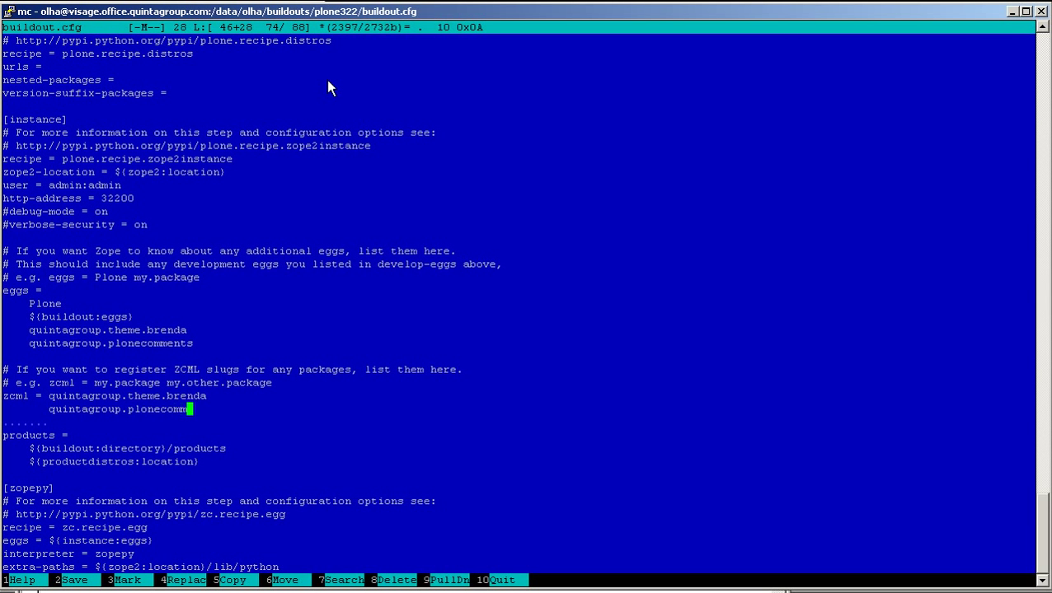
pyautogui.write('ents')
pyautogui.press('F2')
pyautogui.click(476, 239)
# Close the editor and rerun buildout with './bin/buildout -Nv'
pyautogui.press('F10')
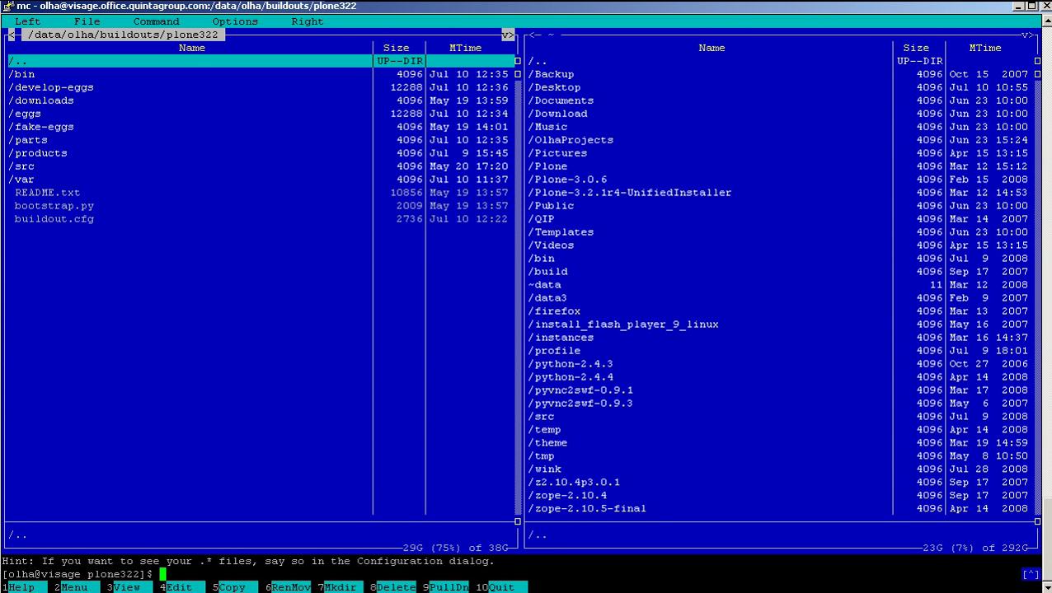
pyautogui.write('./')
pyautogui.write('bin/')
pyautogui.write('buil')
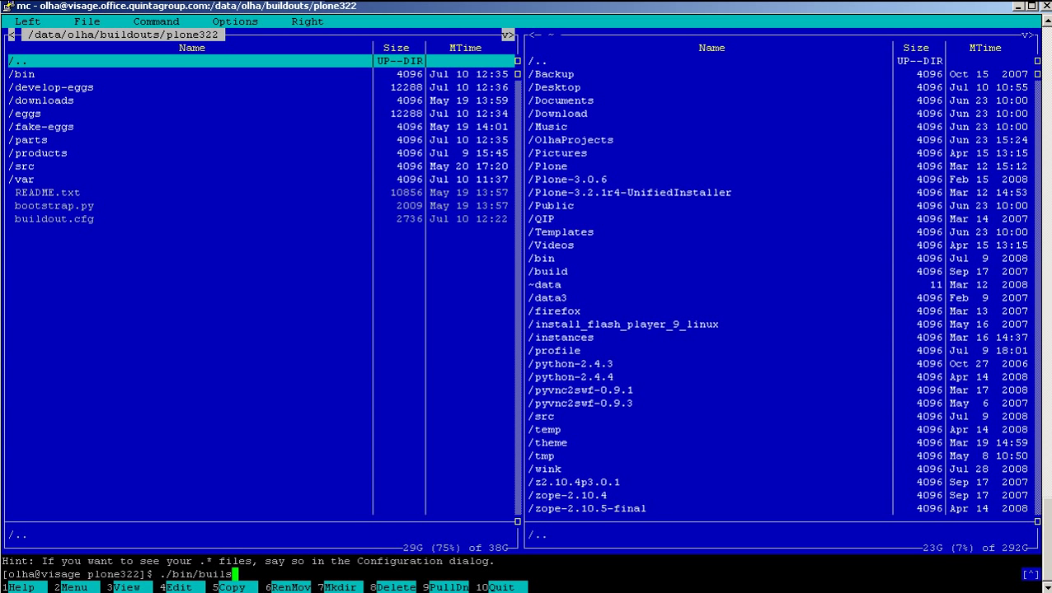
pyautogui.write('dout ')
pyautogui.write('-n')
pyautogui.press('BackSpace')
pyautogui.write('N')
pyautogui.write('v')
pyautogui.press('Return')
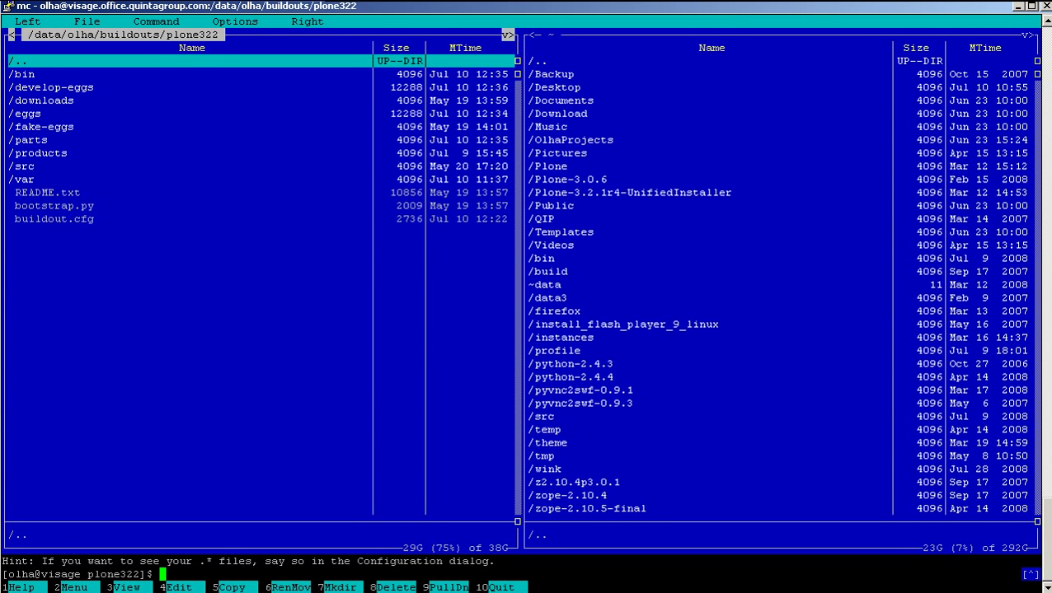
# Start the plone322 Zope instance with './bin/instance start'
pyautogui.write('./')
pyautogui.write('bi')
pyautogui.write('n/insta')
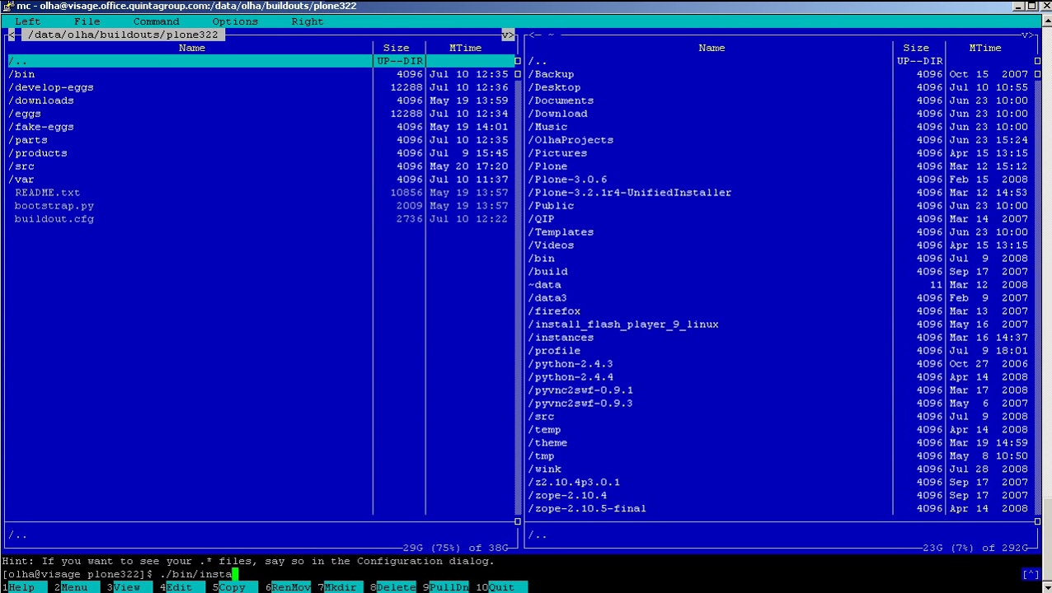
pyautogui.write('nce st')
pyautogui.write('art')
pyautogui.press('Return')
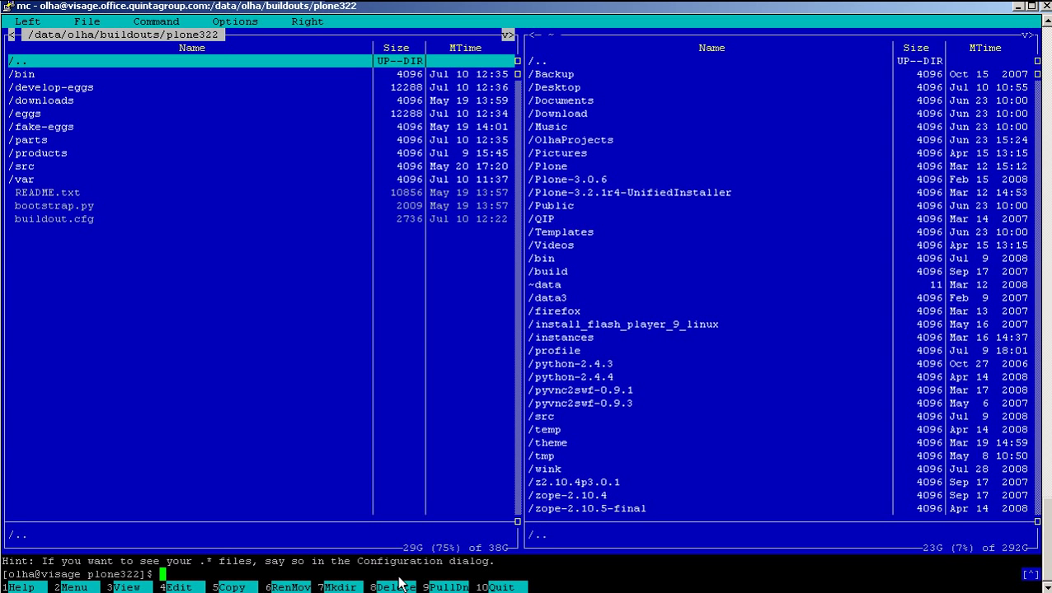
# Install quintagroup.plonecomments 4.0.1 from Site Setup's Add-on Products page
pyautogui.hotkey('alt', 'Tab')
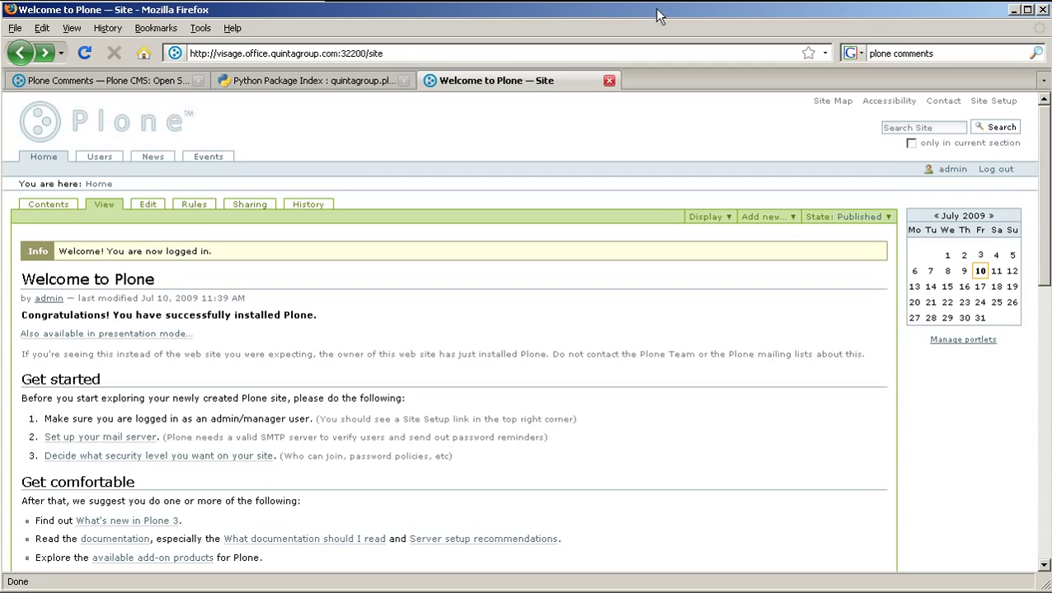
pyautogui.click(986, 107)
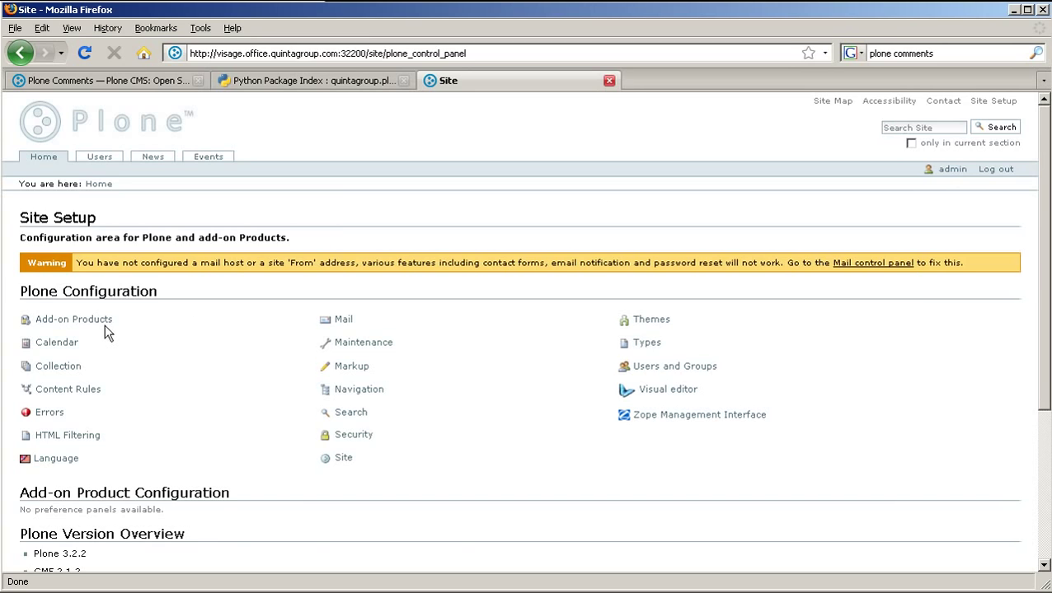
pyautogui.click(104, 326)
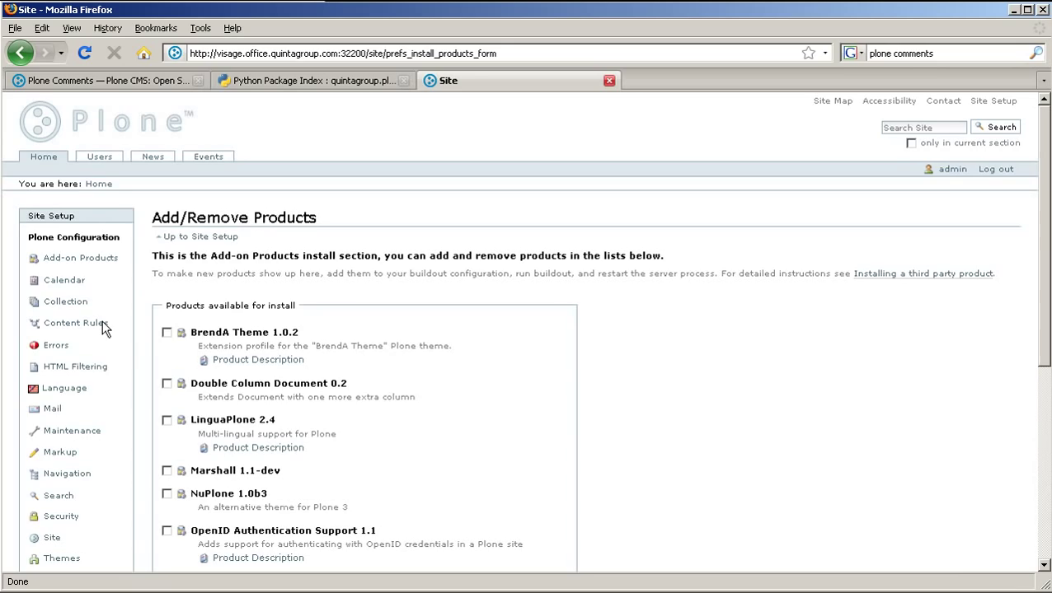
pyautogui.scroll(-3, 129, 328)
pyautogui.scroll(-1, 129, 329)
pyautogui.scroll(-2, 130, 337)
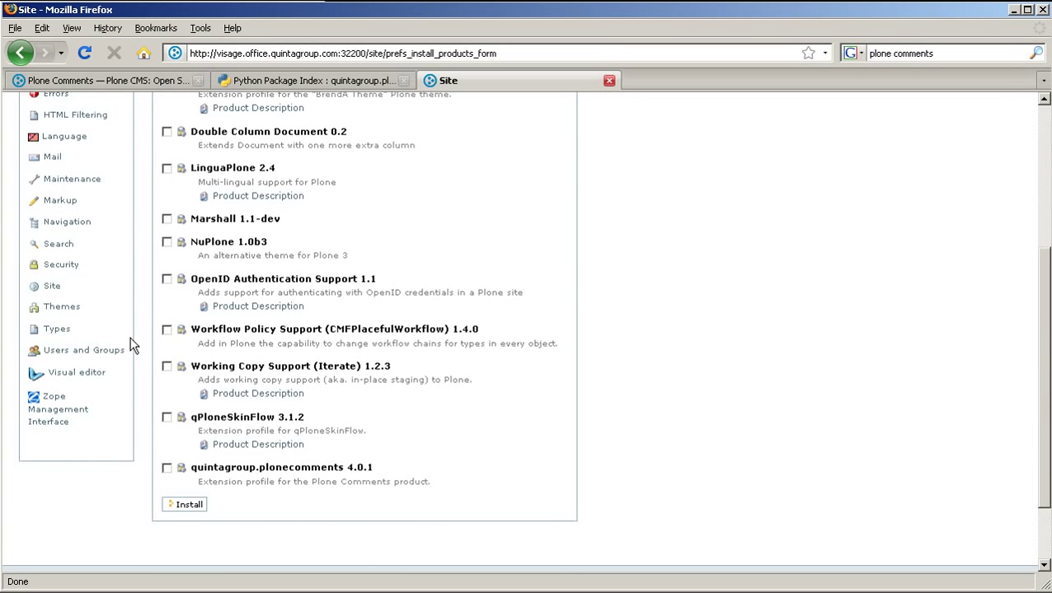
pyautogui.click(168, 469)
pyautogui.click(188, 506)
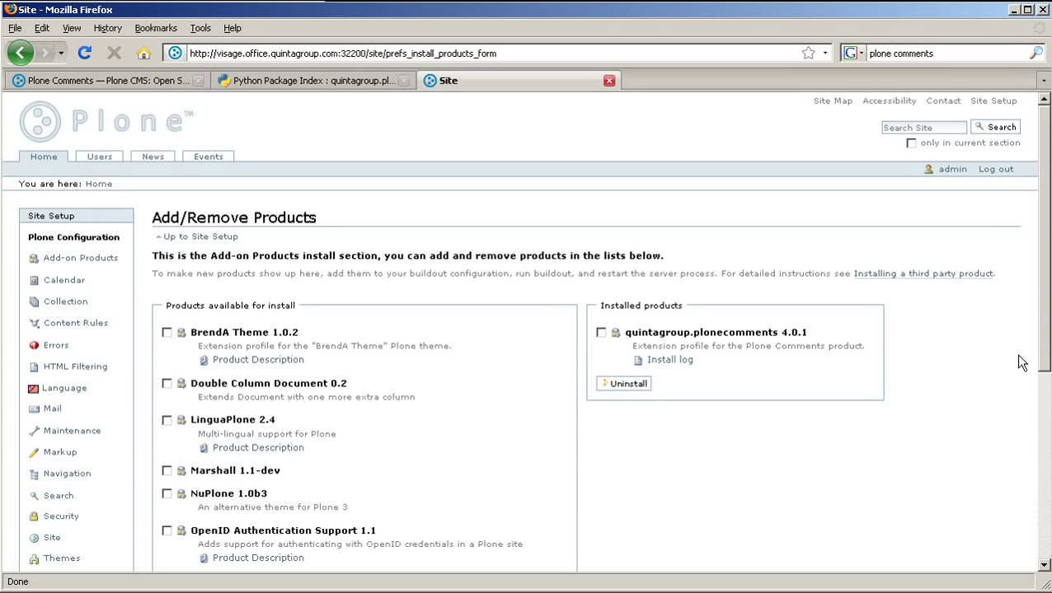
# Scroll through the qPloneComments configuration options to review them
pyautogui.moveTo(1044, 350); pyautogui.dragTo(1044, 465)
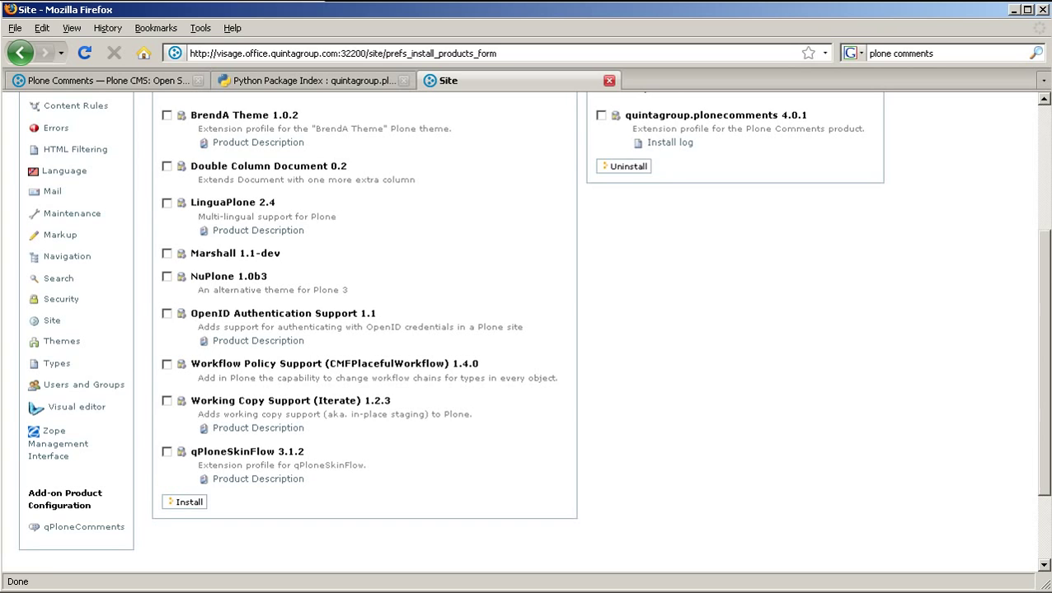
pyautogui.scroll(-2, 101, 450)
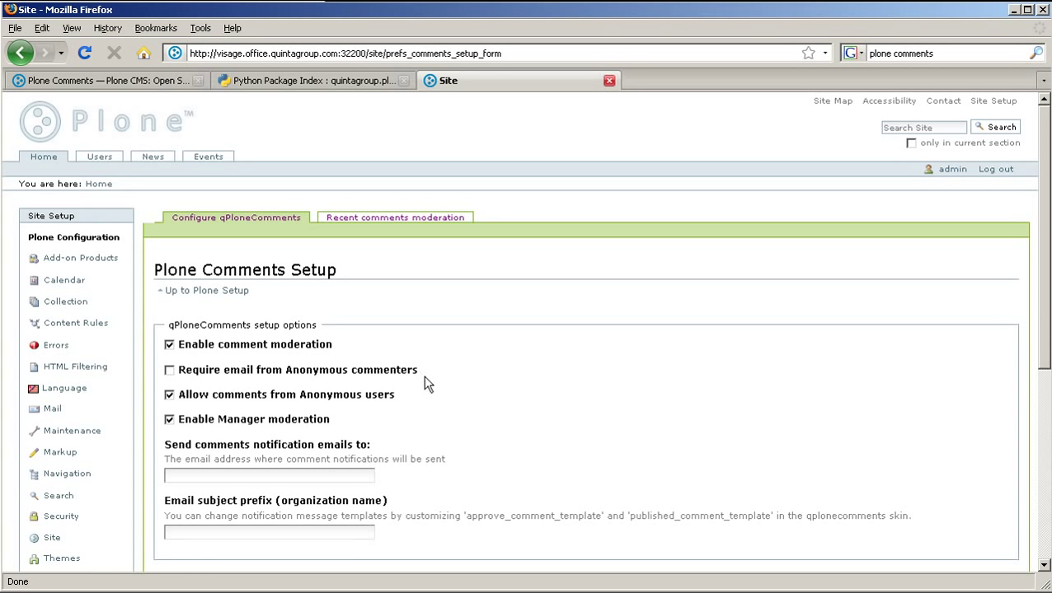
pyautogui.scroll(-2, 507, 394)
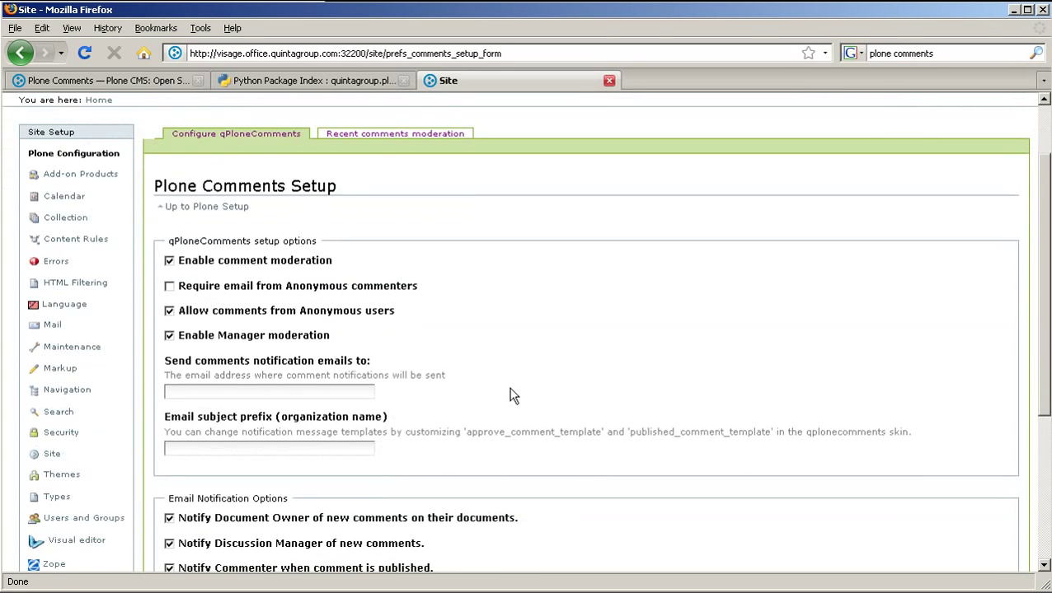
pyautogui.scroll(-1, 509, 395)
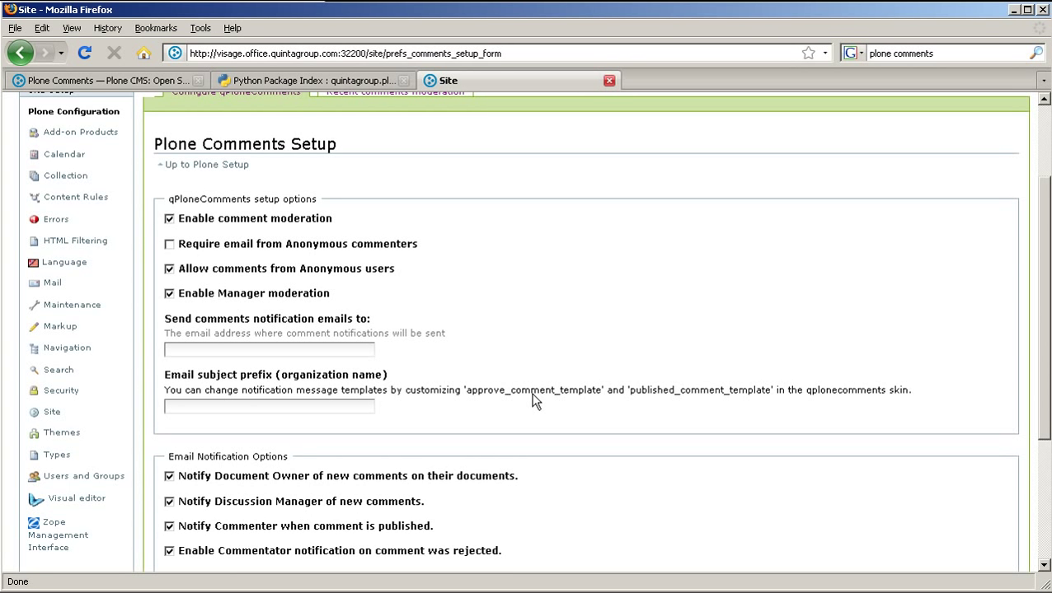
pyautogui.scroll(-1, 531, 400)
pyautogui.scroll(-1, 531, 400)
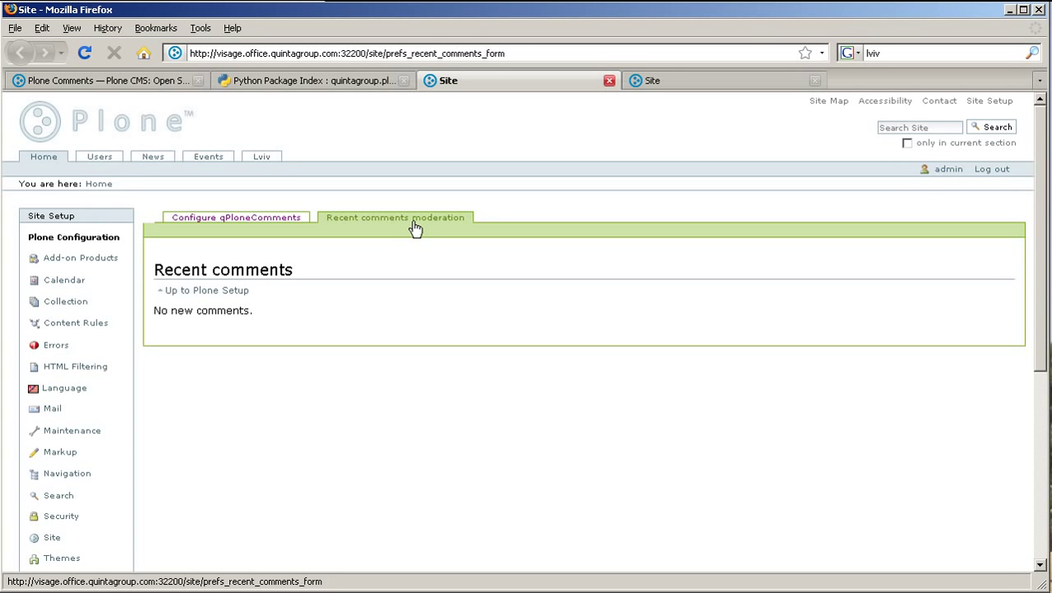
# Delete the 'Why doesn't it work?' comment and publish the remaining two comments
pyautogui.hotkey('ctrl', 'Tab')
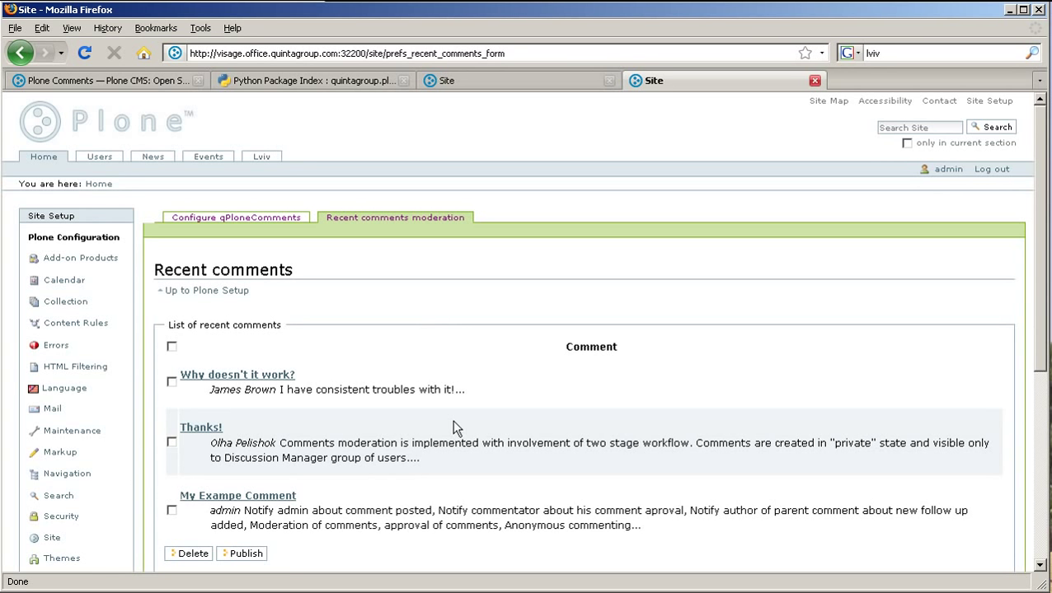
pyautogui.click(172, 347)
pyautogui.click(171, 347)
pyautogui.click(172, 384)
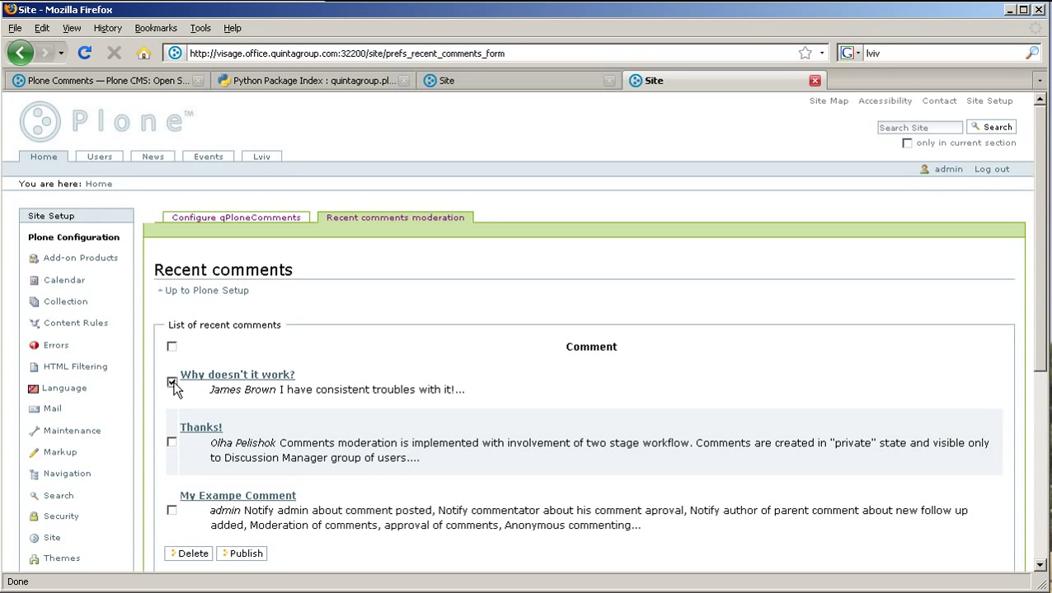
pyautogui.click(188, 557)
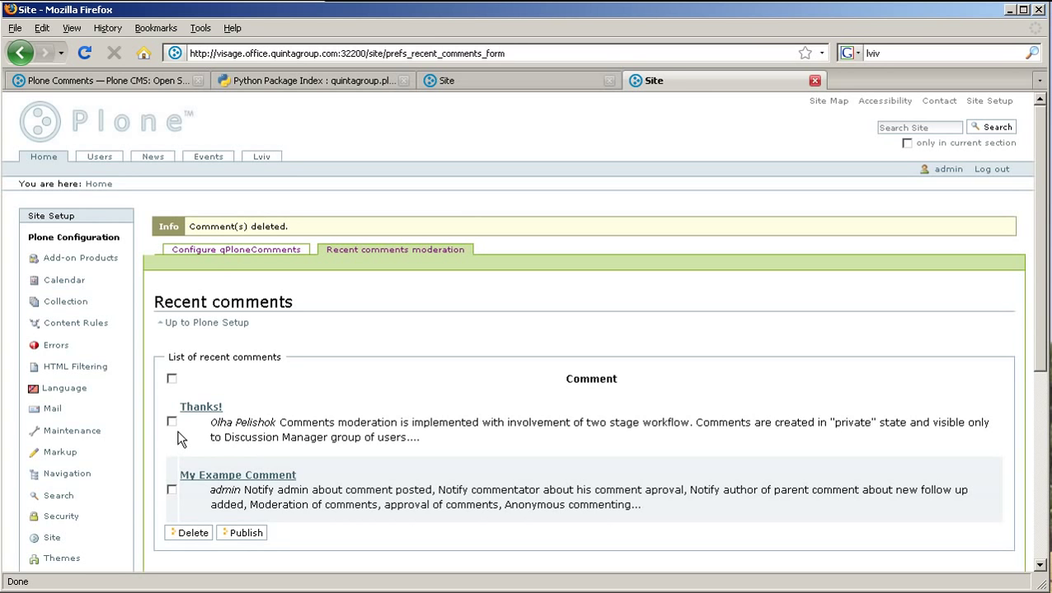
pyautogui.click(172, 379)
pyautogui.click(250, 535)
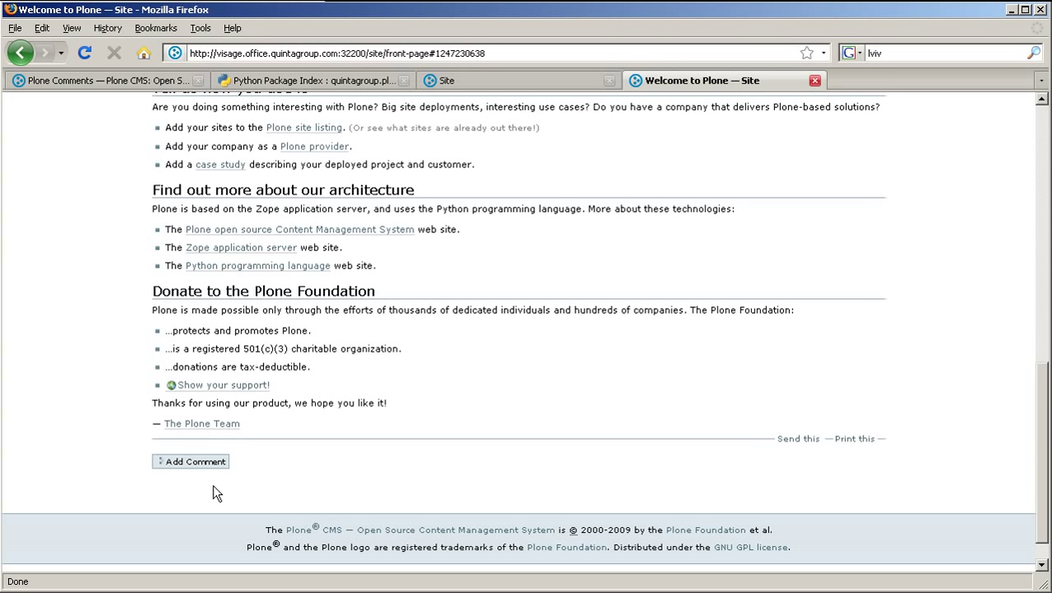
# Submit a front-page comment titled 'Great Article!' with the visitor's name
pyautogui.click(206, 465)
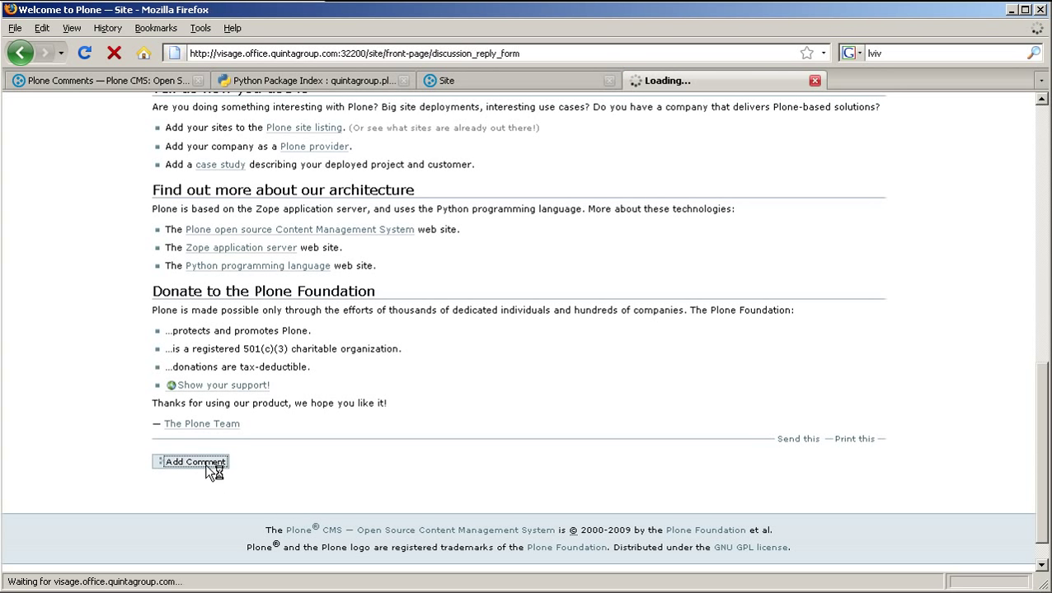
pyautogui.scroll(-3, 309, 361)
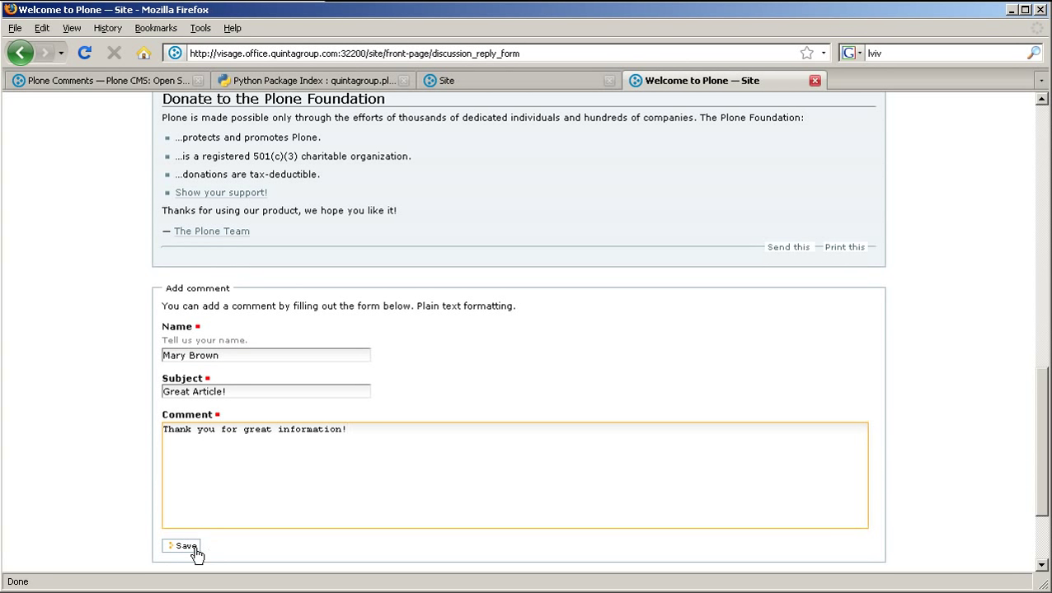
pyautogui.click(191, 547)
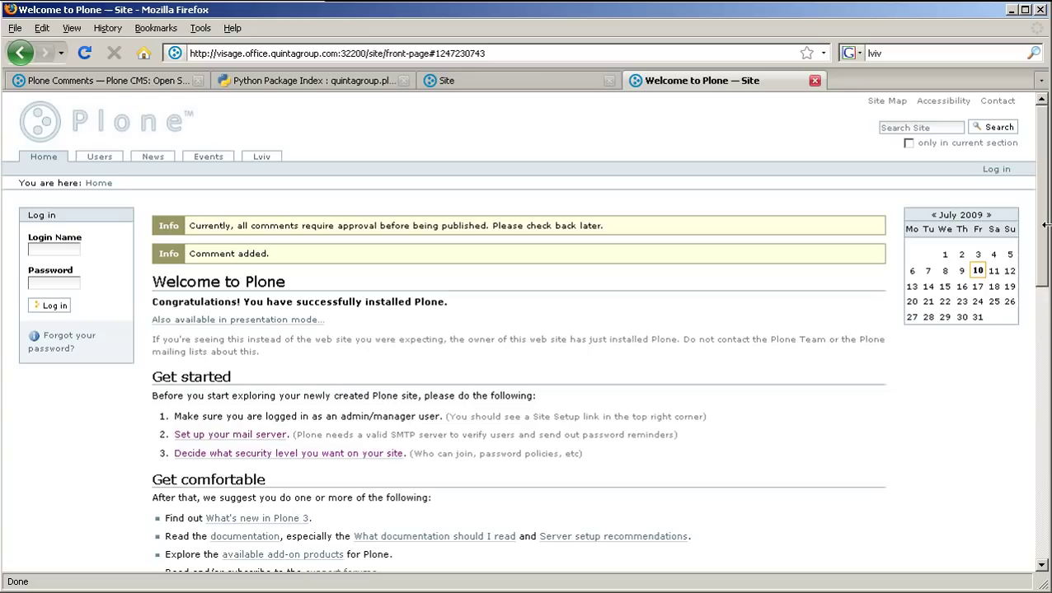
pyautogui.moveTo(1042, 195); pyautogui.dragTo(1041, 409)
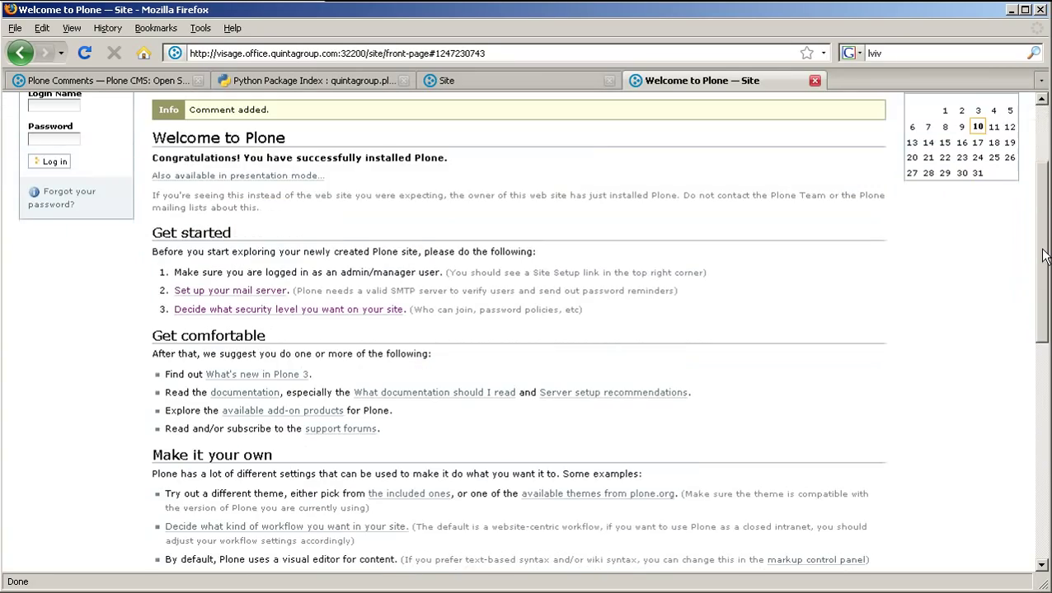
# Return to the comments setup tab and open the moderation list showing 'Great Article!' pending
pyautogui.scroll(-2, 527, 330)
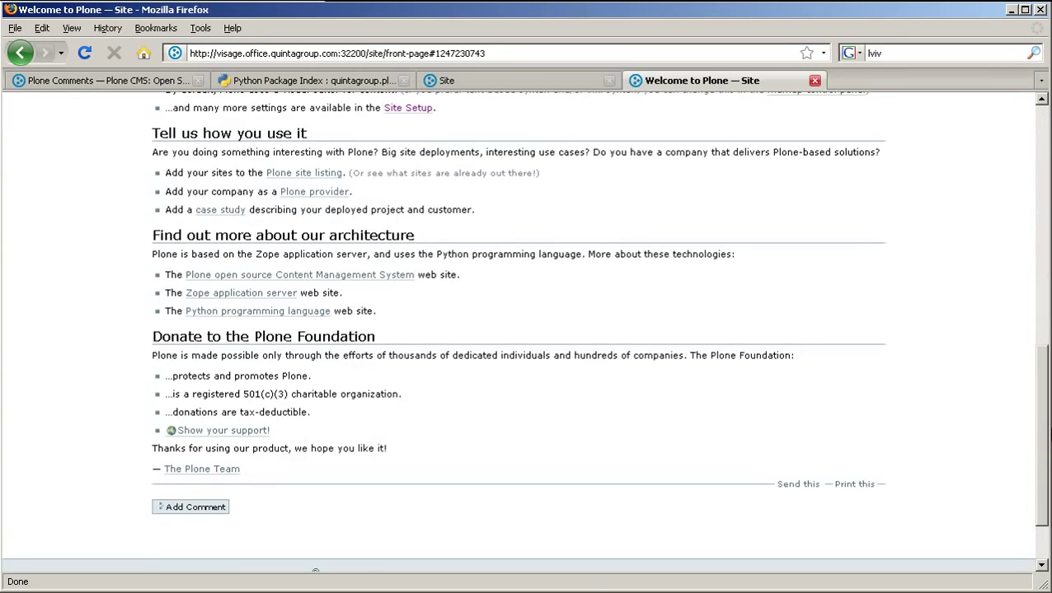
pyautogui.hotkey('ctrl', 'pageup')
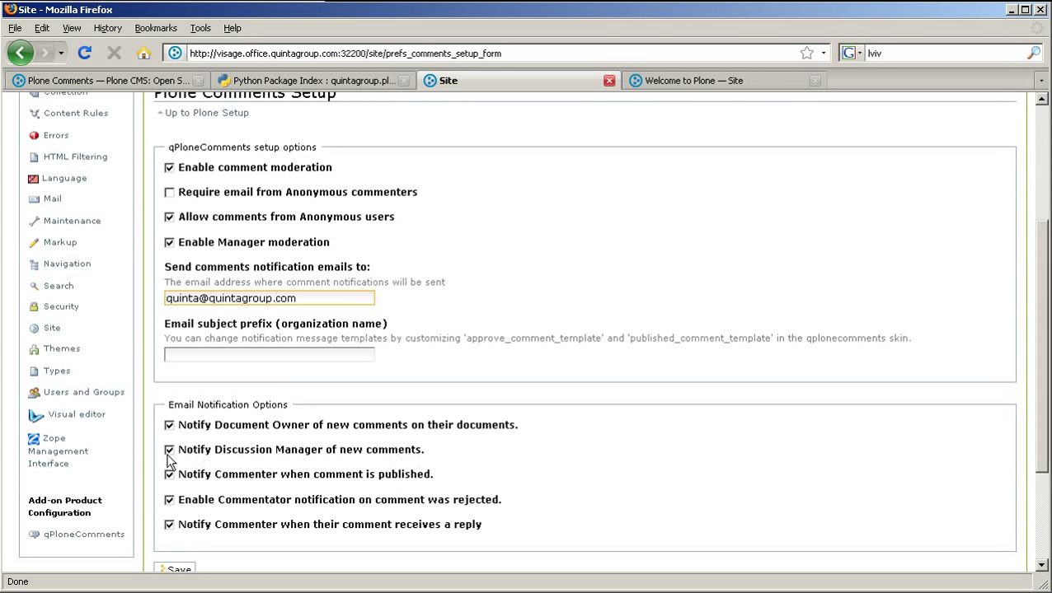
pyautogui.scroll(1, 398, 365)
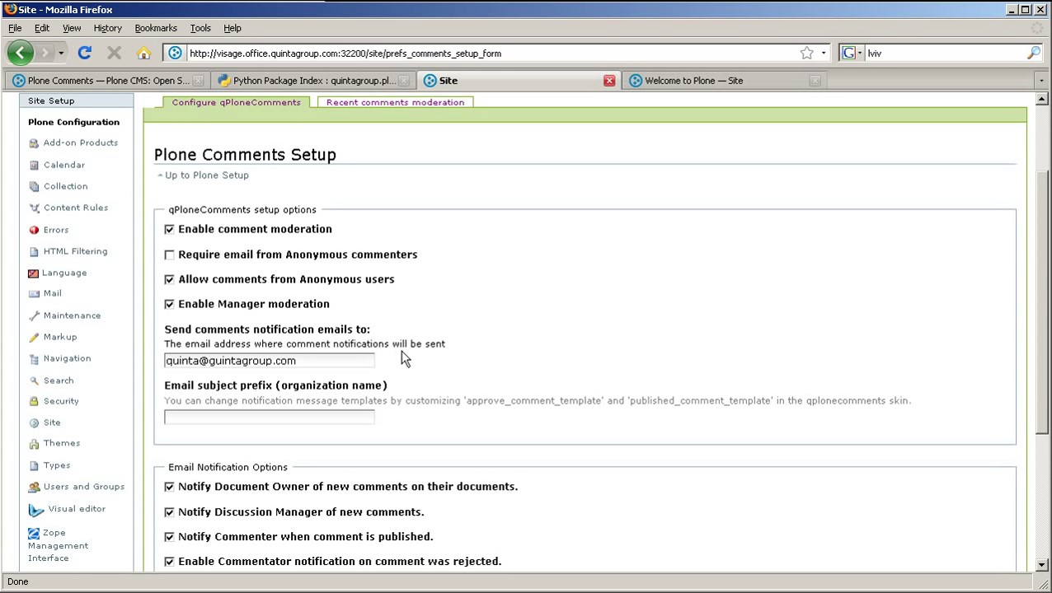
pyautogui.click(397, 107)
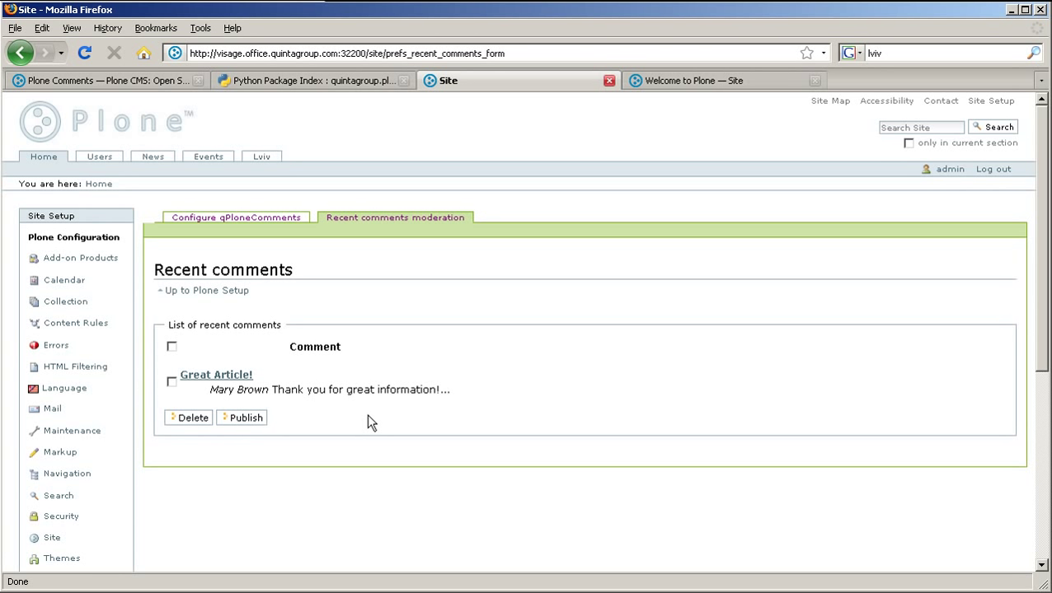
# Select the 'Great Article!' comment in the moderation list and publish it
pyautogui.click(172, 383)
pyautogui.click(246, 421)
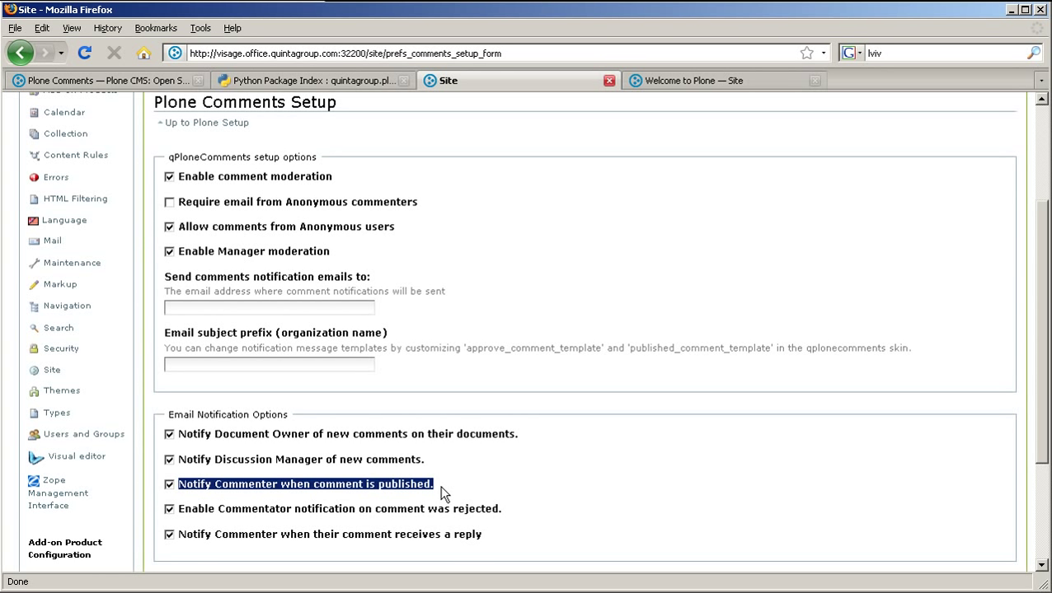
# Switch to the Welcome to Plone front page tab to see the published comment
pyautogui.hotkey('ctrl', 'Tab')
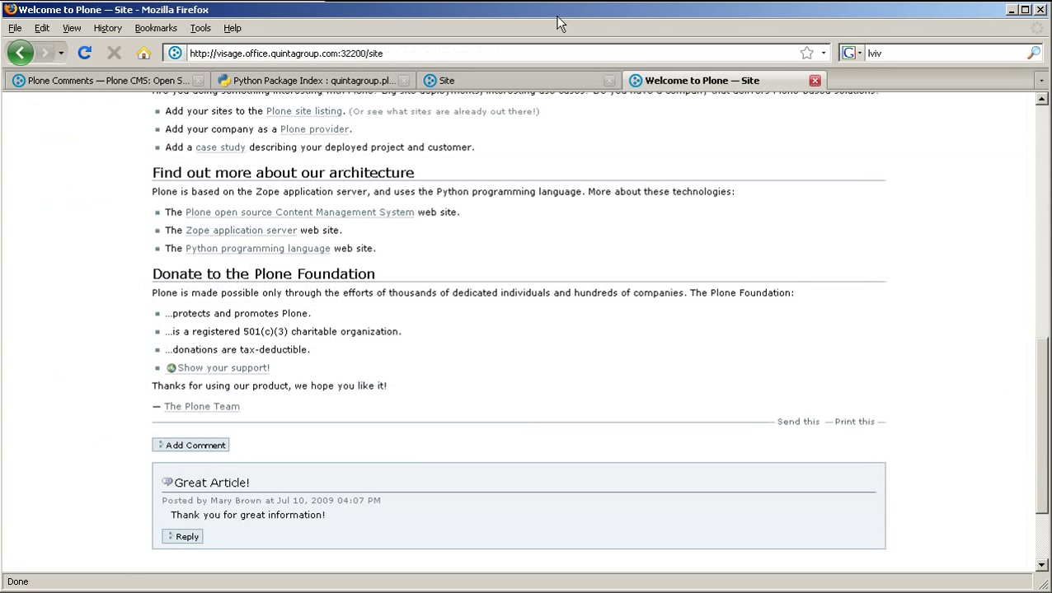